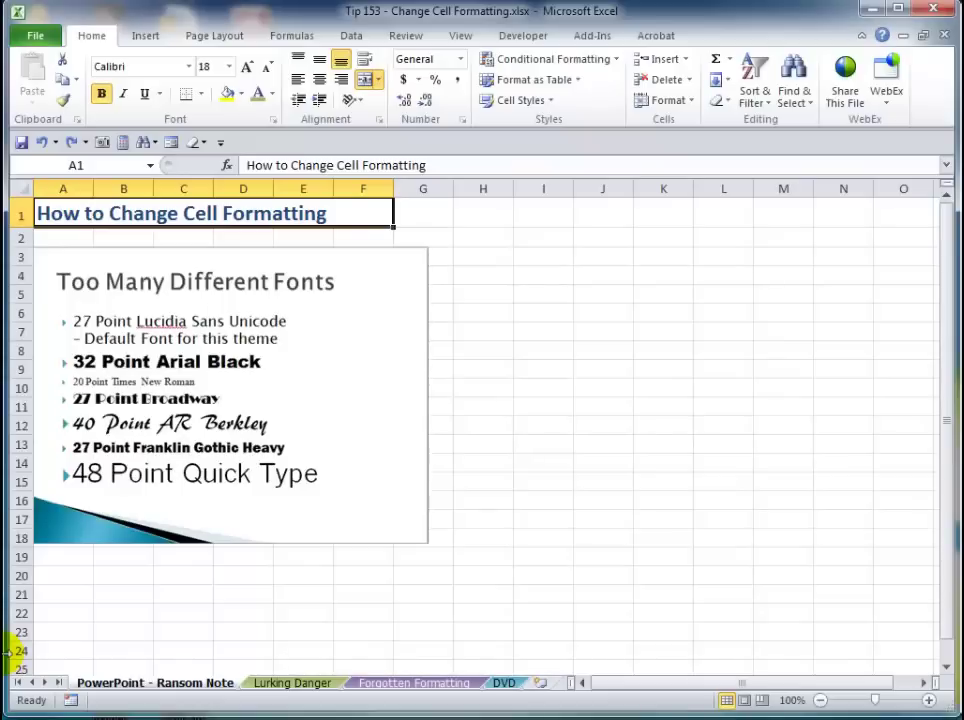
Step: Open the Lurking Danger sheet and check the font formatting of cells A3 and A4
left_click(272, 686)
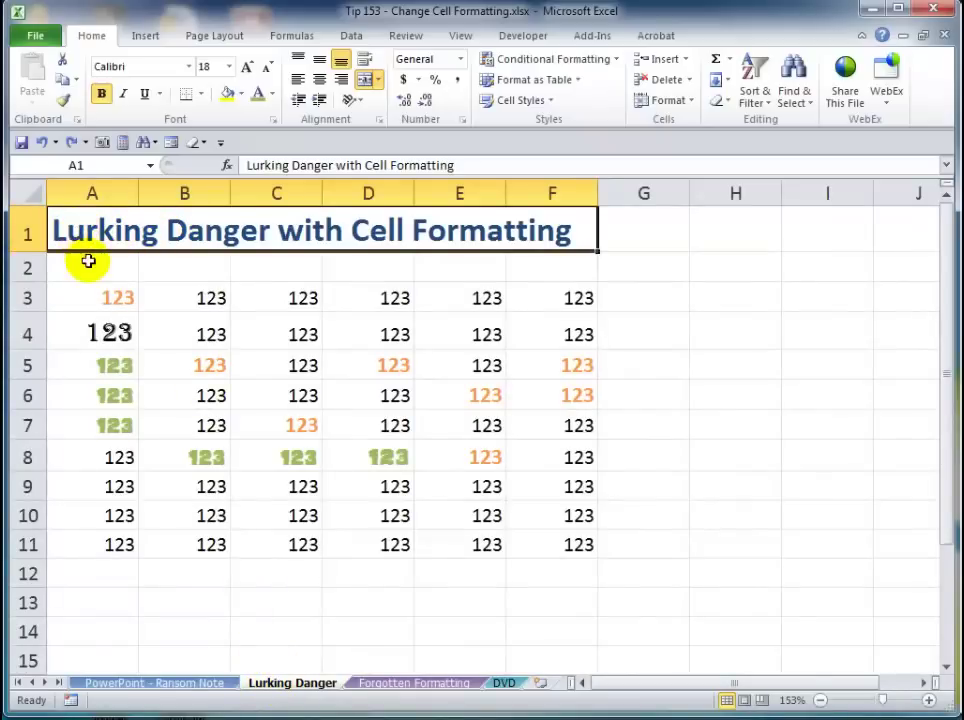
left_click(90, 305)
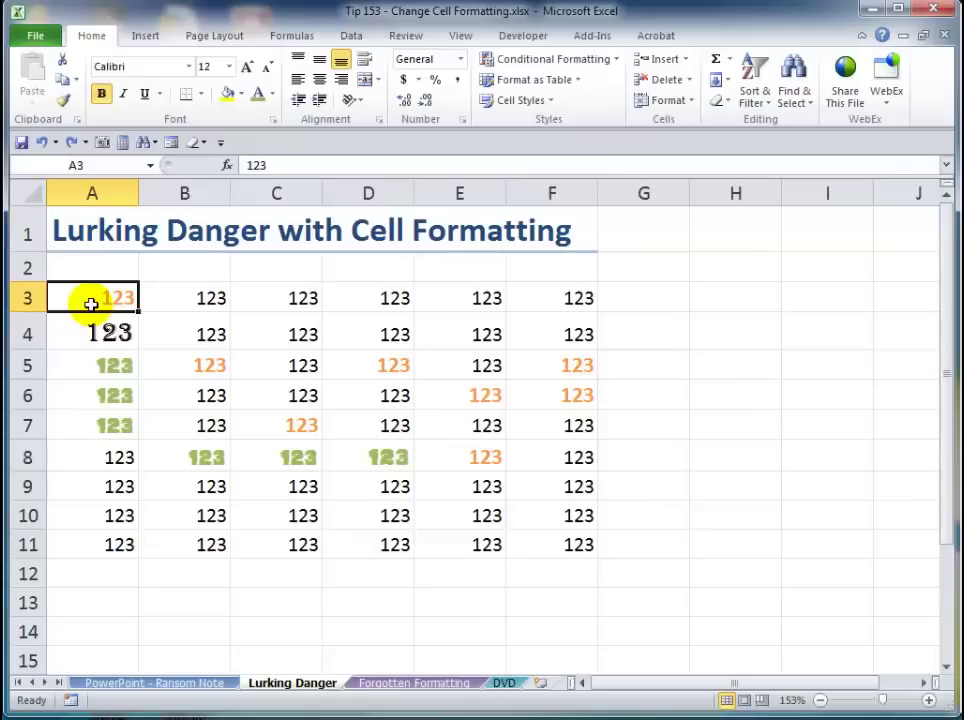
left_click(80, 330)
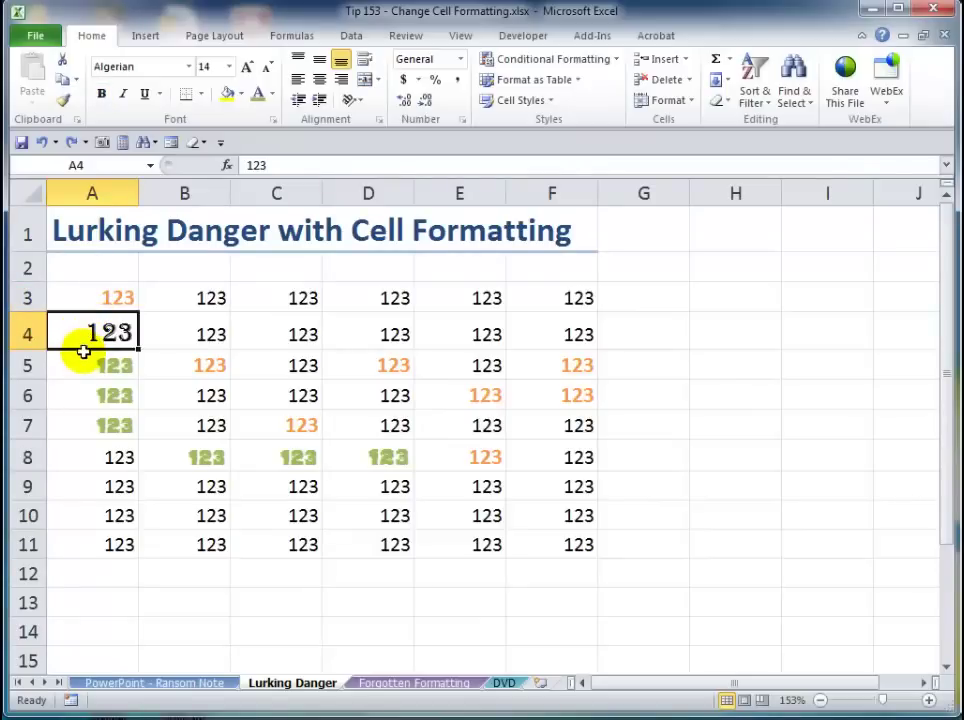
Step: Delete the contents of the number range A3:F11, leaving its cell formatting in place
left_click(93, 298)
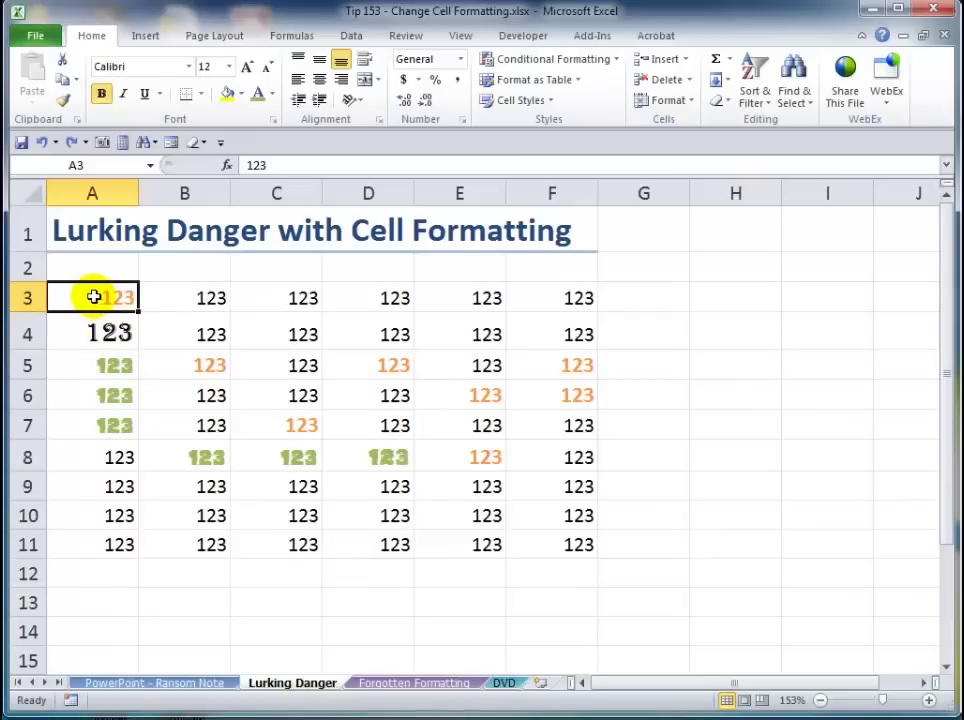
left_click_drag(93, 298, 519, 529)
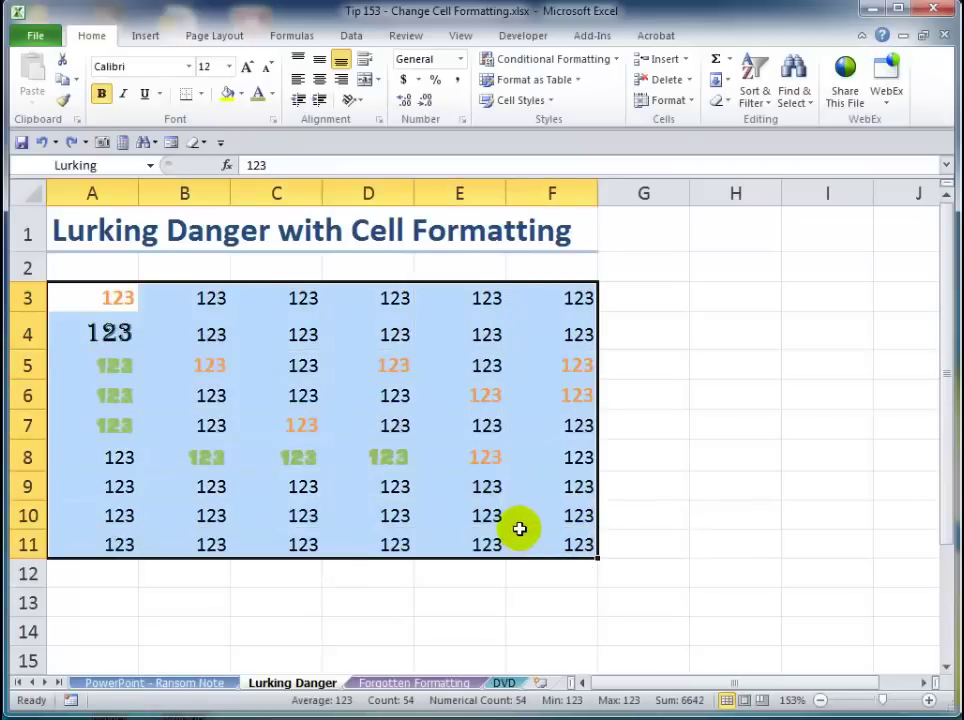
key("Delete")
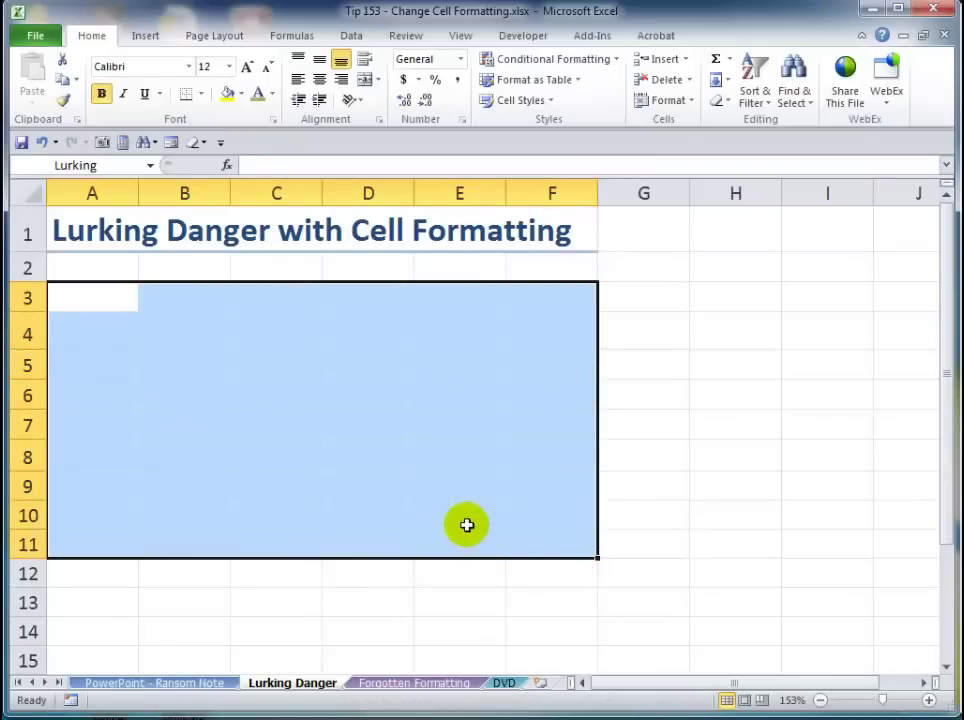
Step: Enter 123 in cell A3 and 345 in cell A4 to test the leftover formatting
left_click(85, 299)
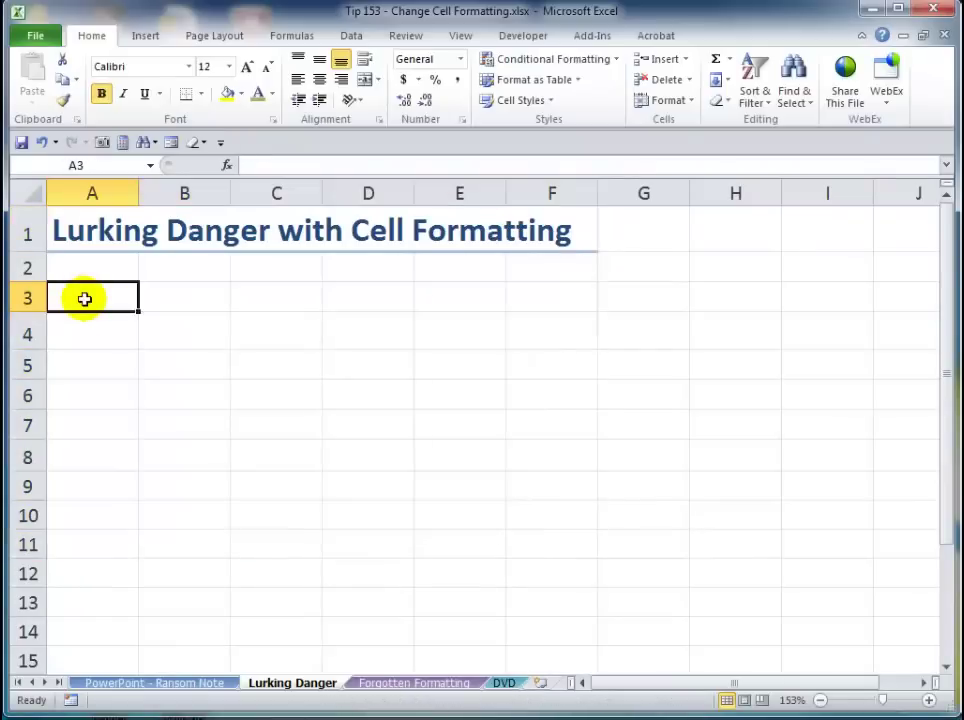
type("123")
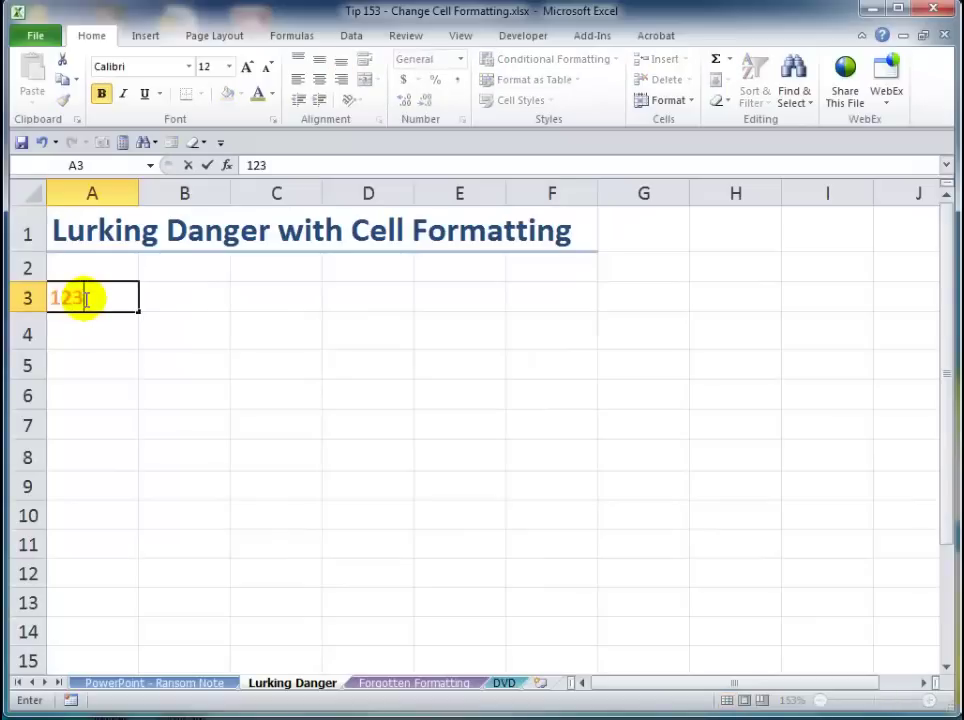
key("Return")
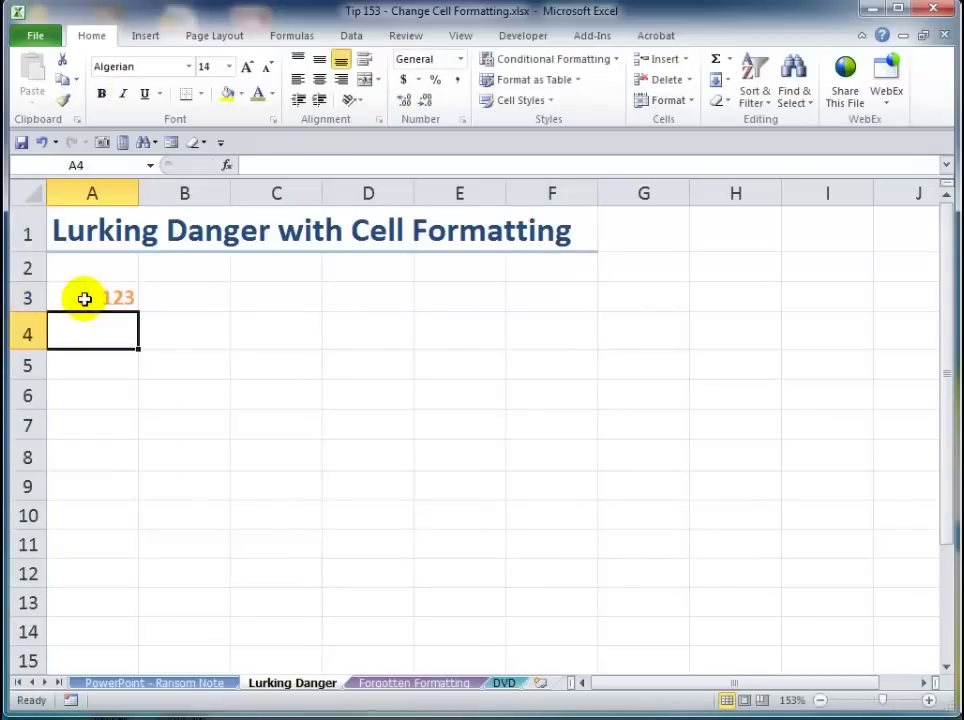
type("345")
key("Return")
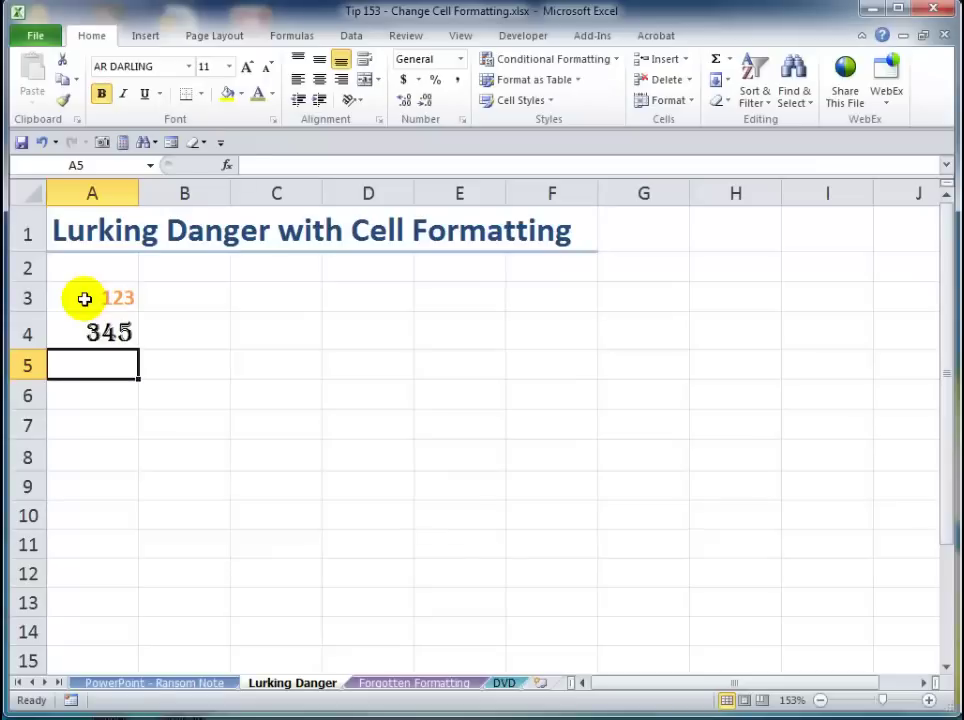
Step: Undo the two test entries and the deletion of the contents of A3:F11
key("ctrl+z")
key("ctrl+z")
key("ctrl+z")
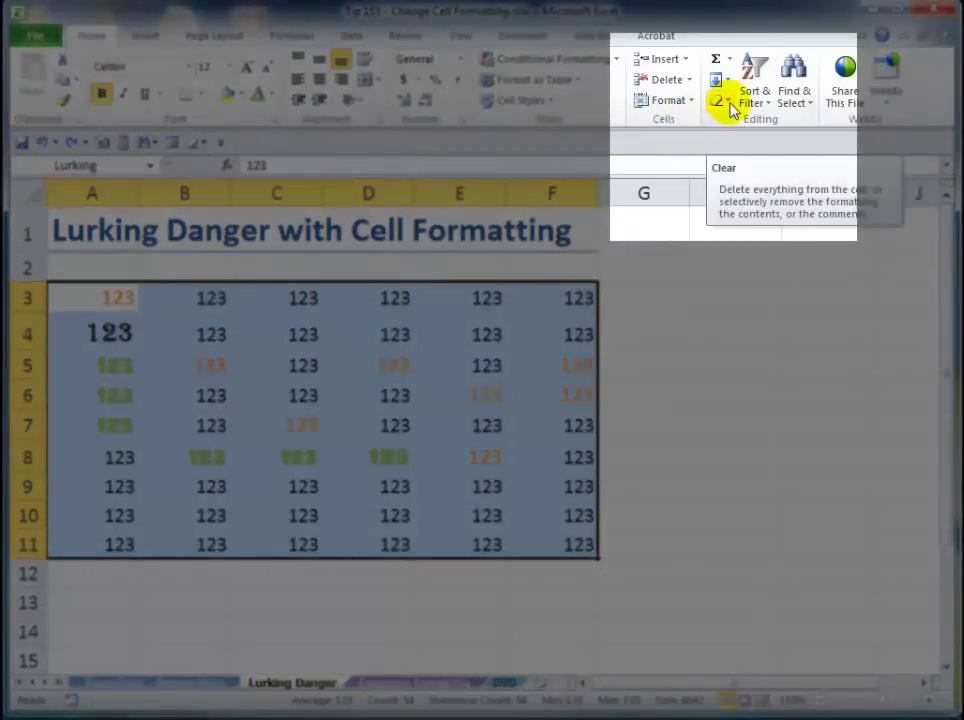
Step: Clear only the formats from the selected range A3:F11, and delete its contents
left_click(729, 104)
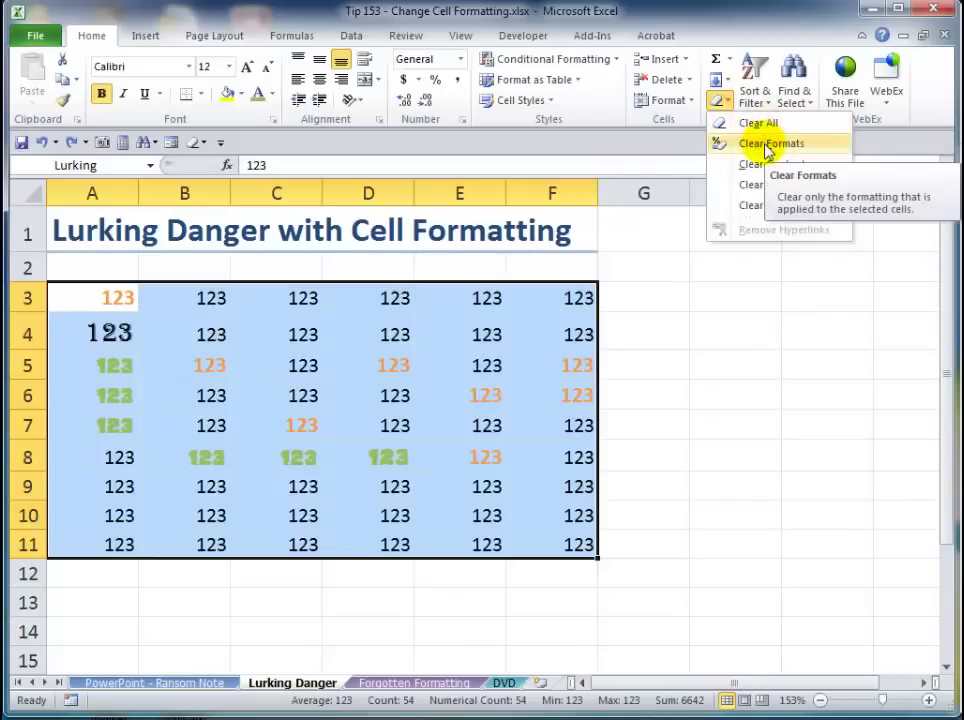
left_click(767, 145)
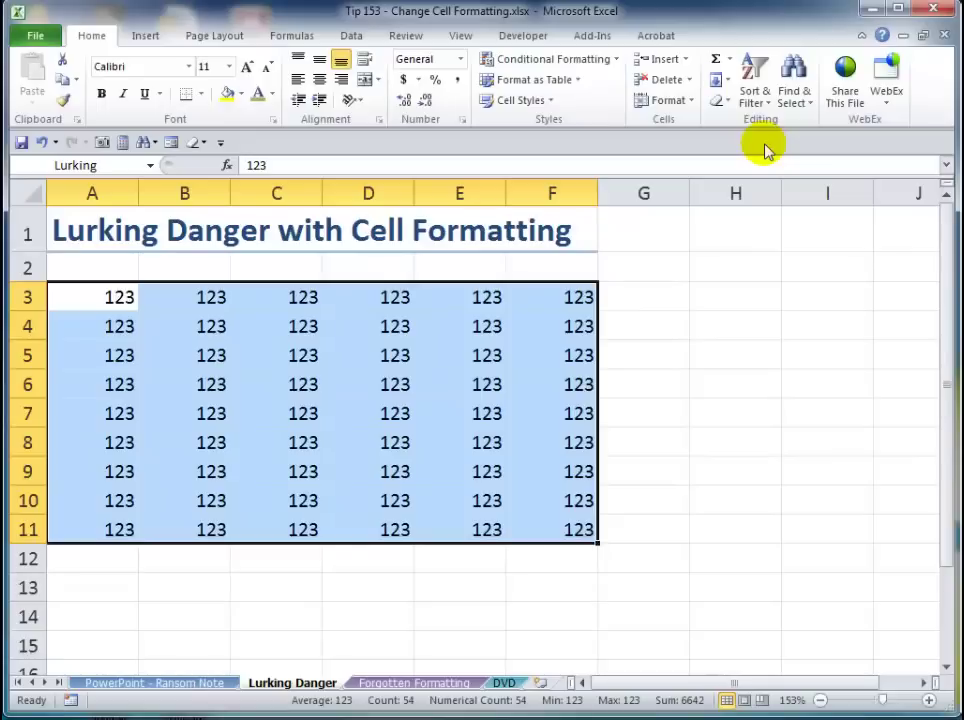
key("Delete")
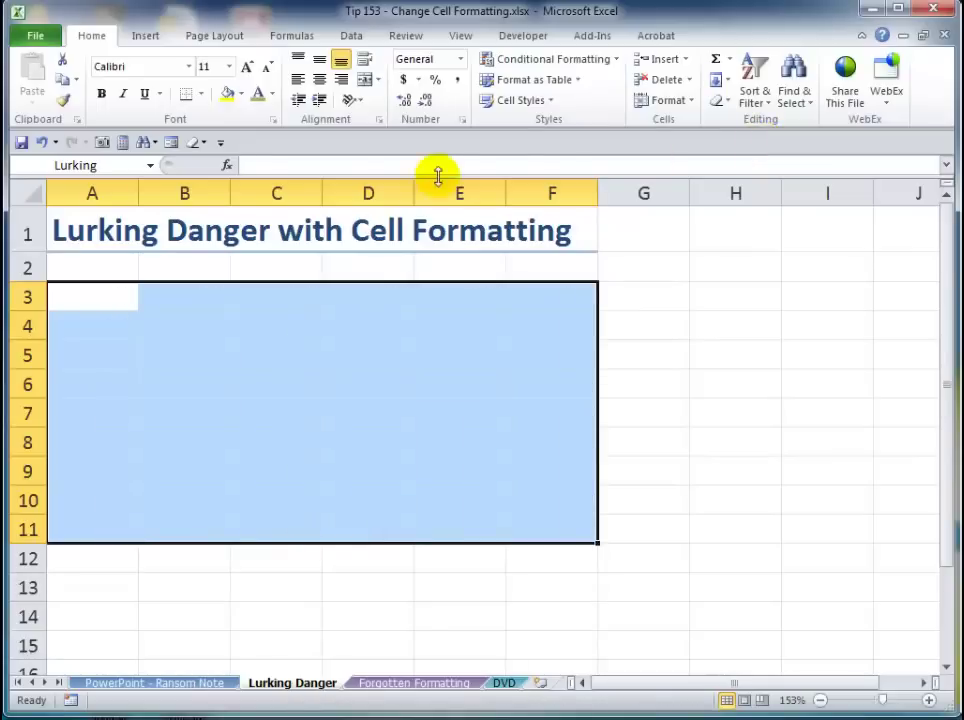
Step: Enter 234 in cell A3 and 345 in cell A4
left_click(92, 298)
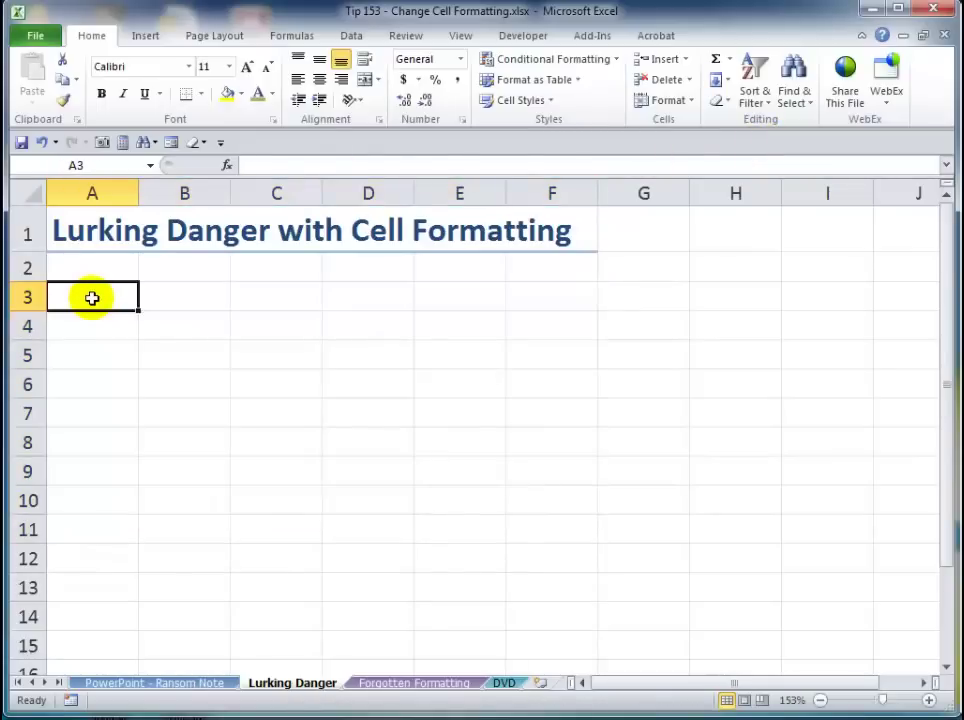
type("234")
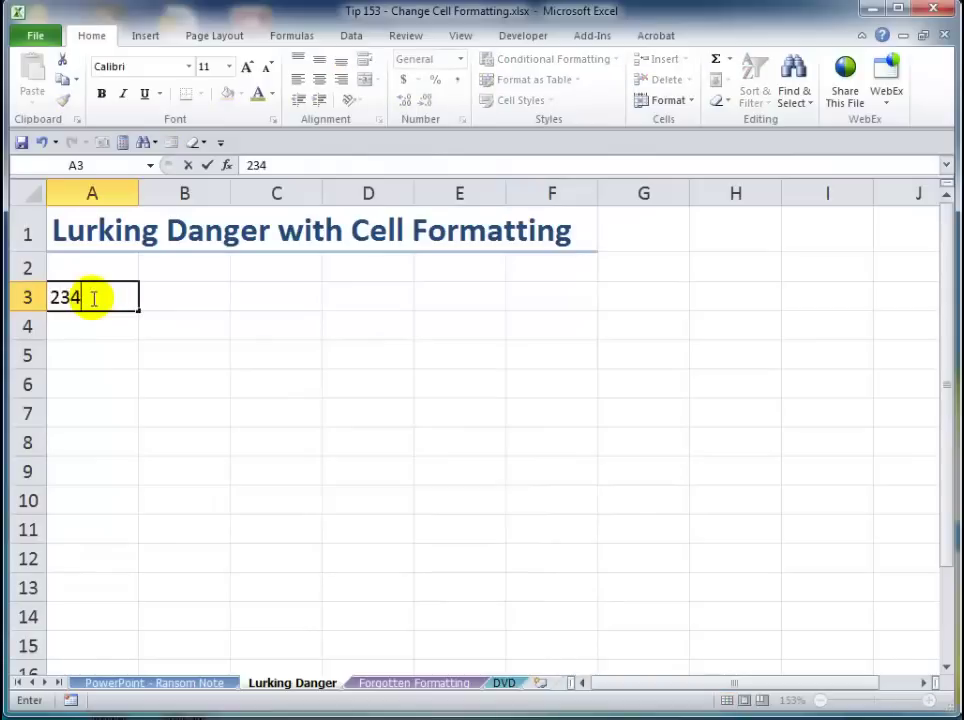
key("Return")
type("345")
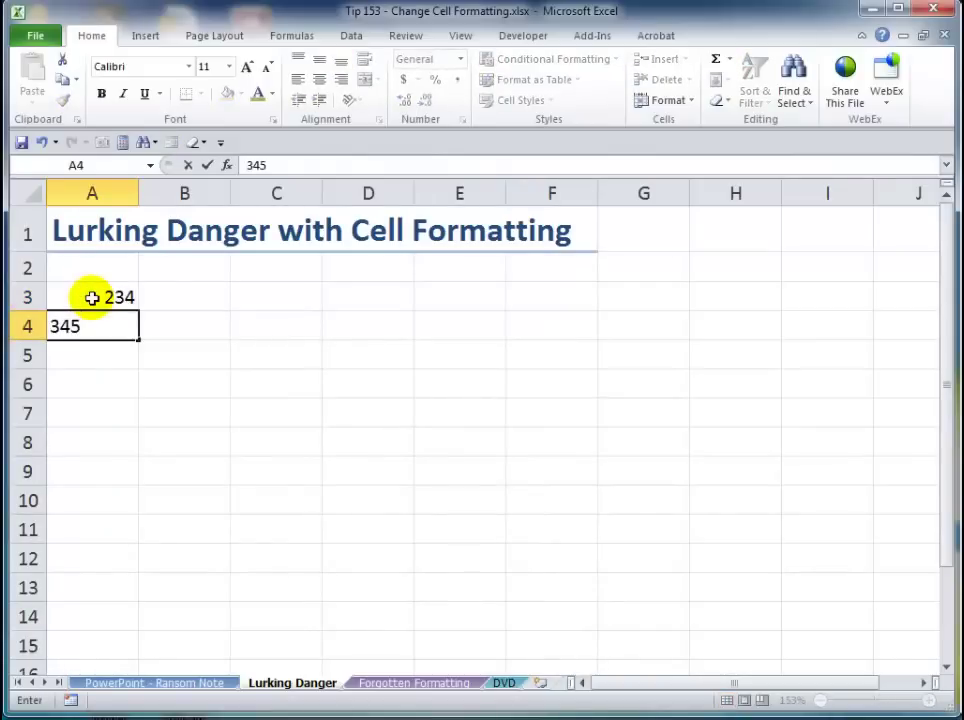
key("Return")
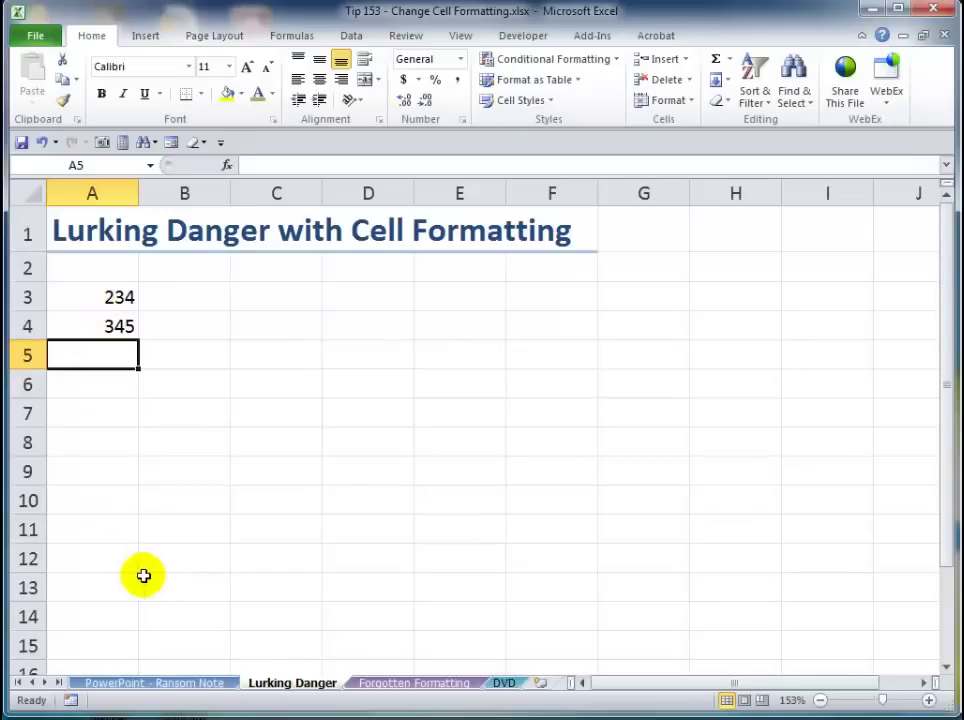
Step: Revisit the PowerPoint - Ransom Note sheet, and inspect the Qtr 1 total formula in B8 on the Forgotten Formatting sheet
left_click(143, 681)
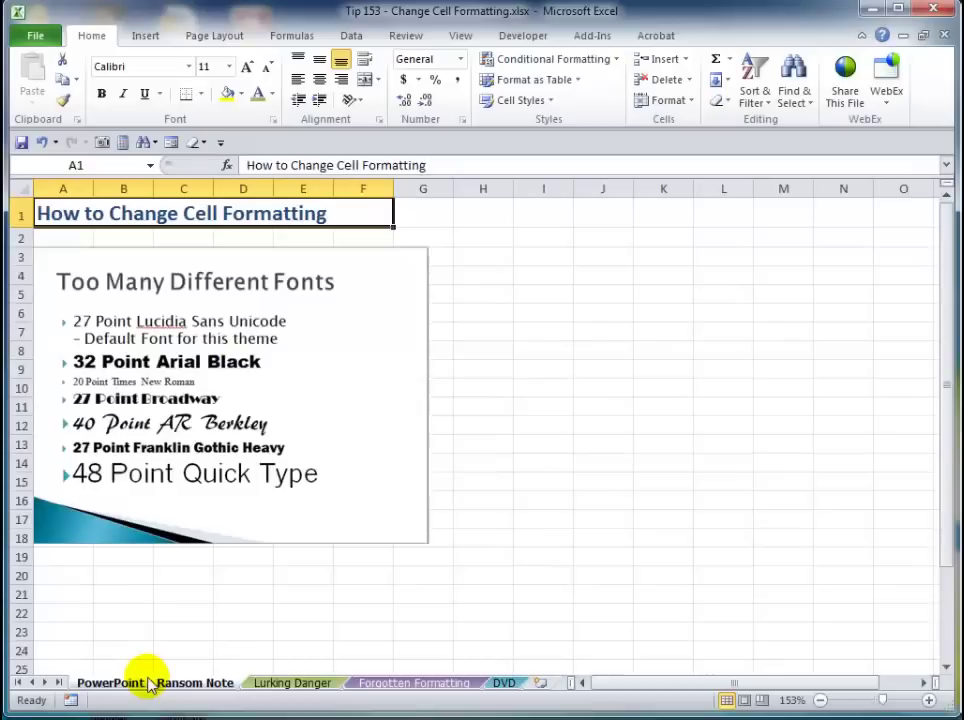
left_click(272, 684)
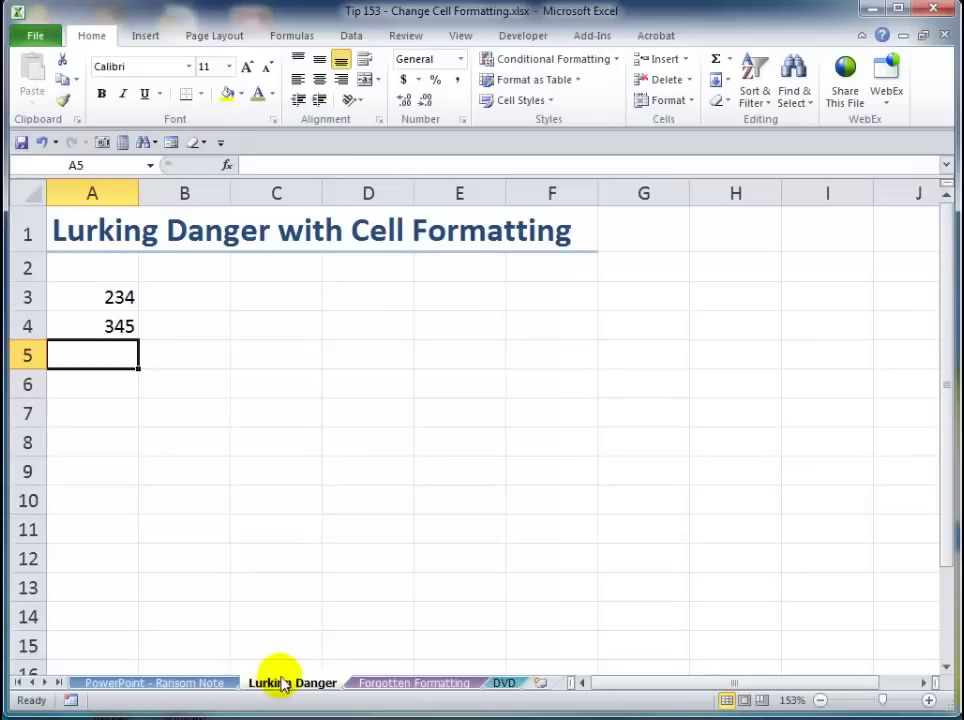
left_click(380, 684)
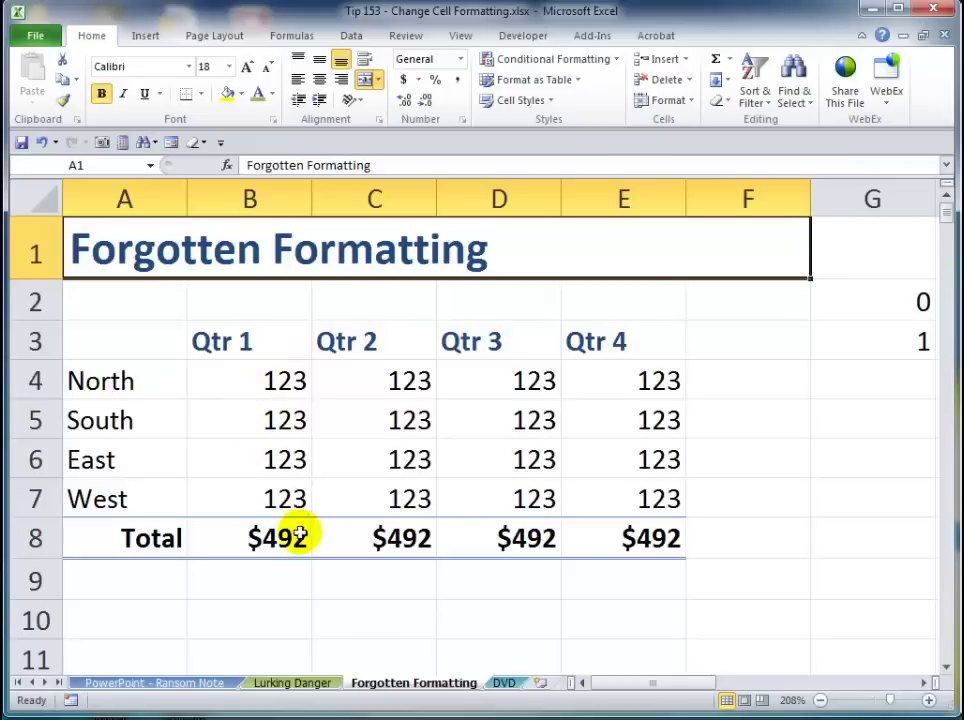
double_click(258, 541)
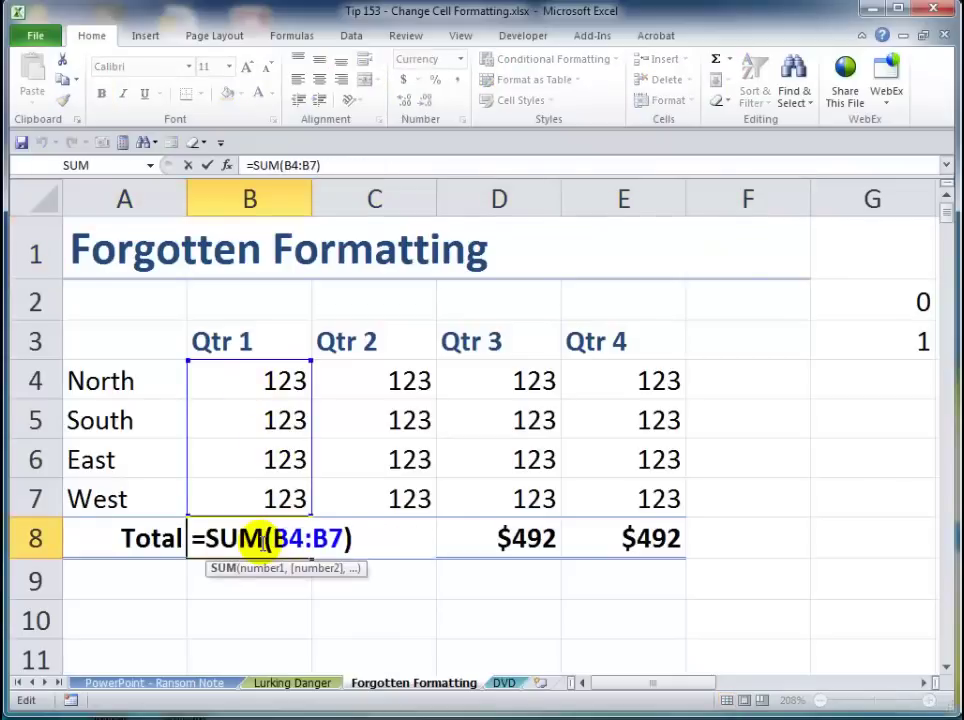
key("Escape")
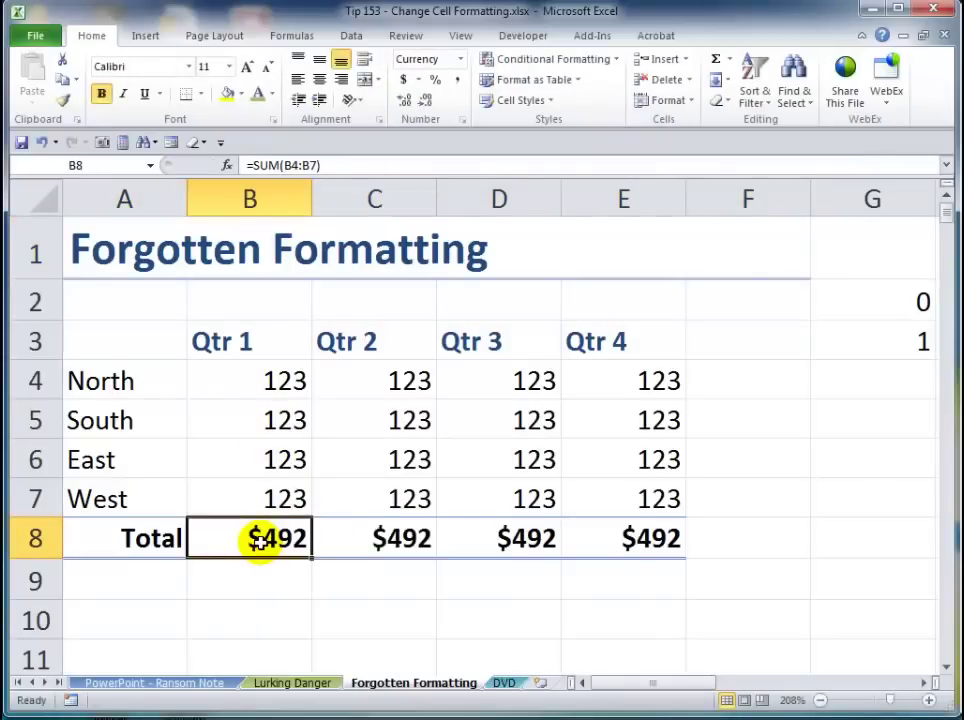
Step: Delete the quarterly values in B4:E7 and apply the Text number format to that range
left_click_drag(263, 380, 582, 488)
key("Delete")
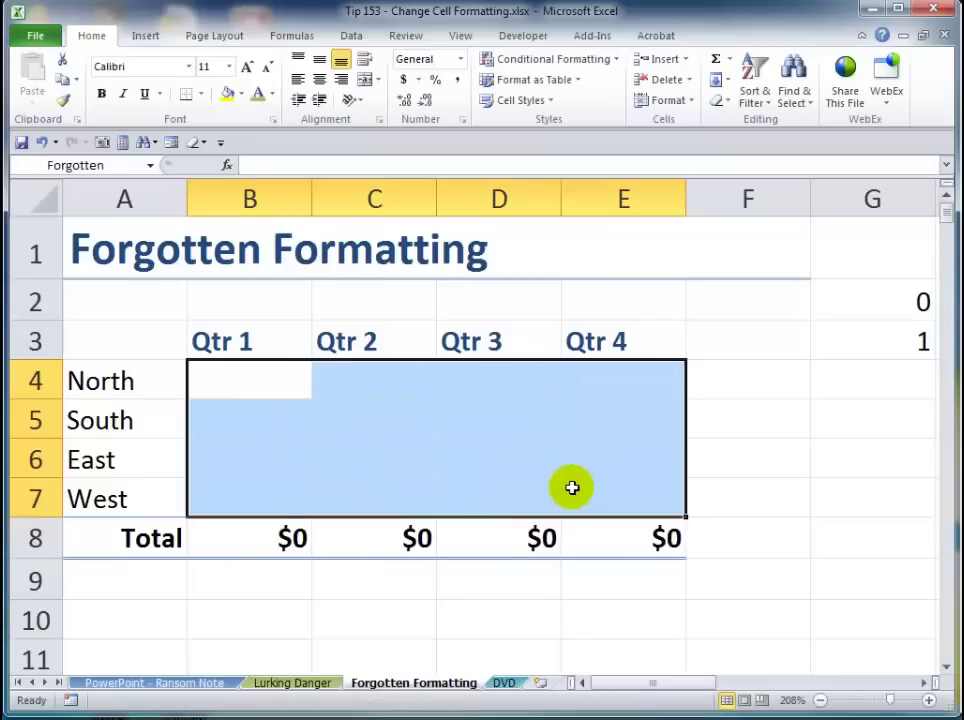
left_click(459, 64)
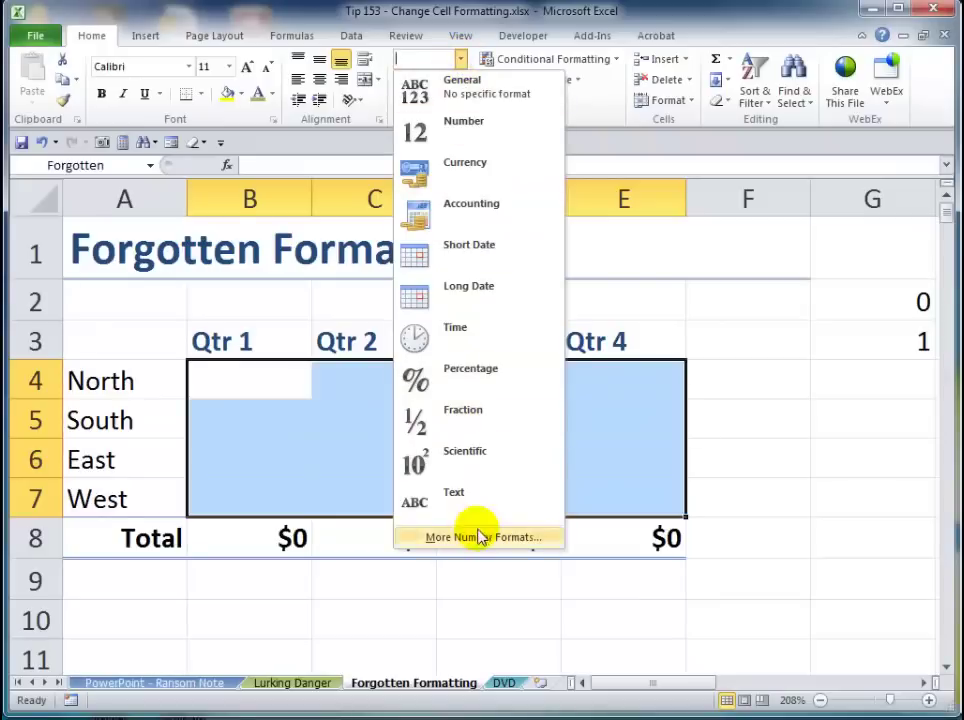
left_click(478, 497)
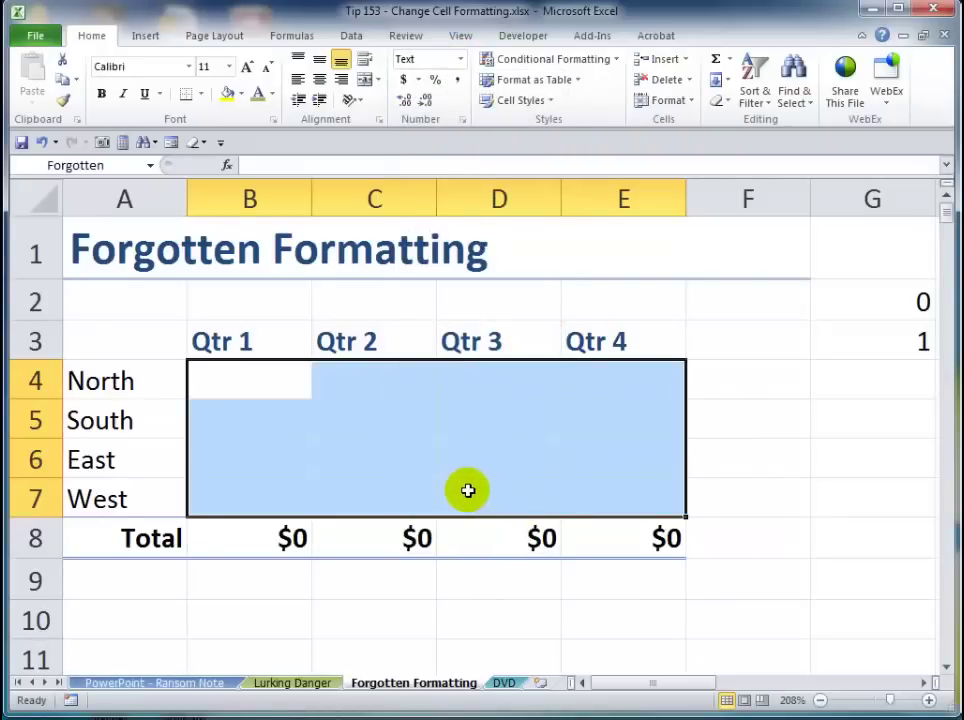
Step: Fill every cell of B4:E7 with 123 at once and view the range's error-checking options
type("123")
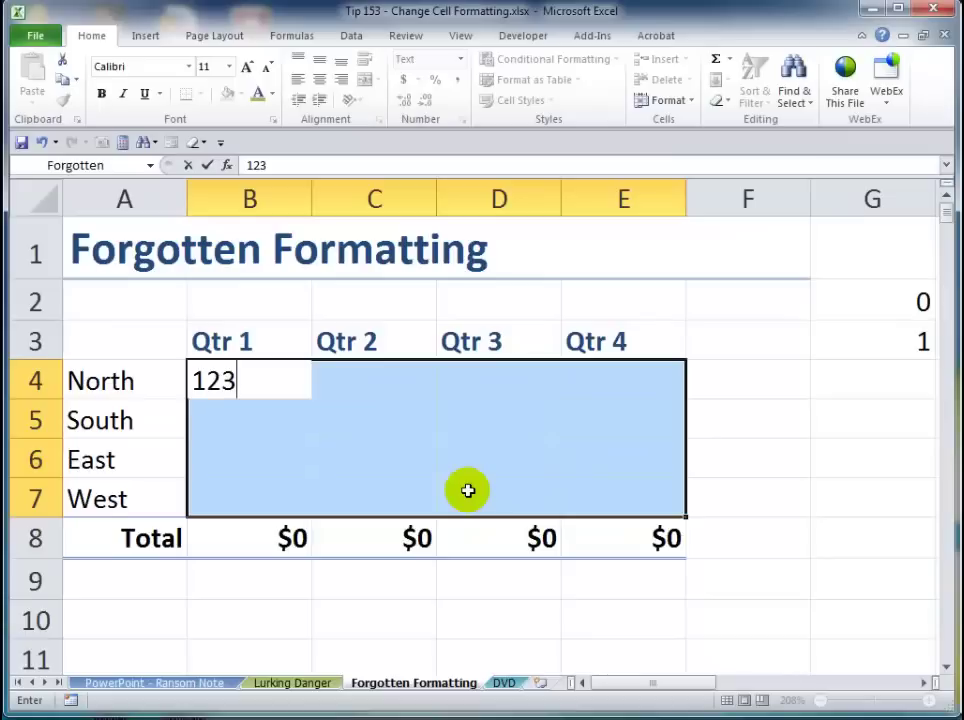
key("ctrl+Return")
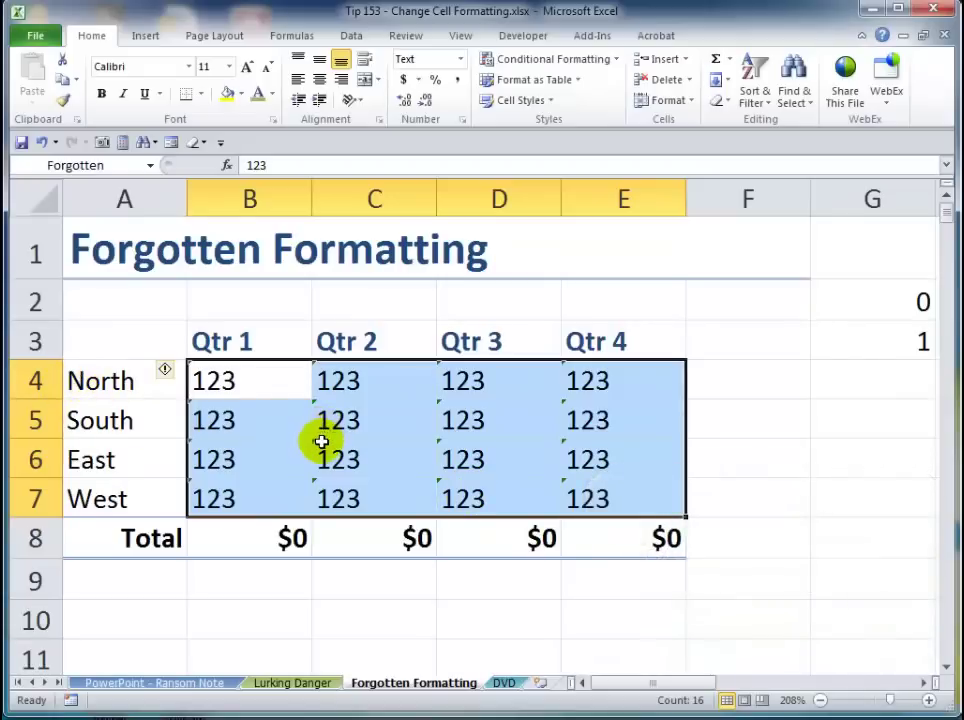
left_click(178, 382)
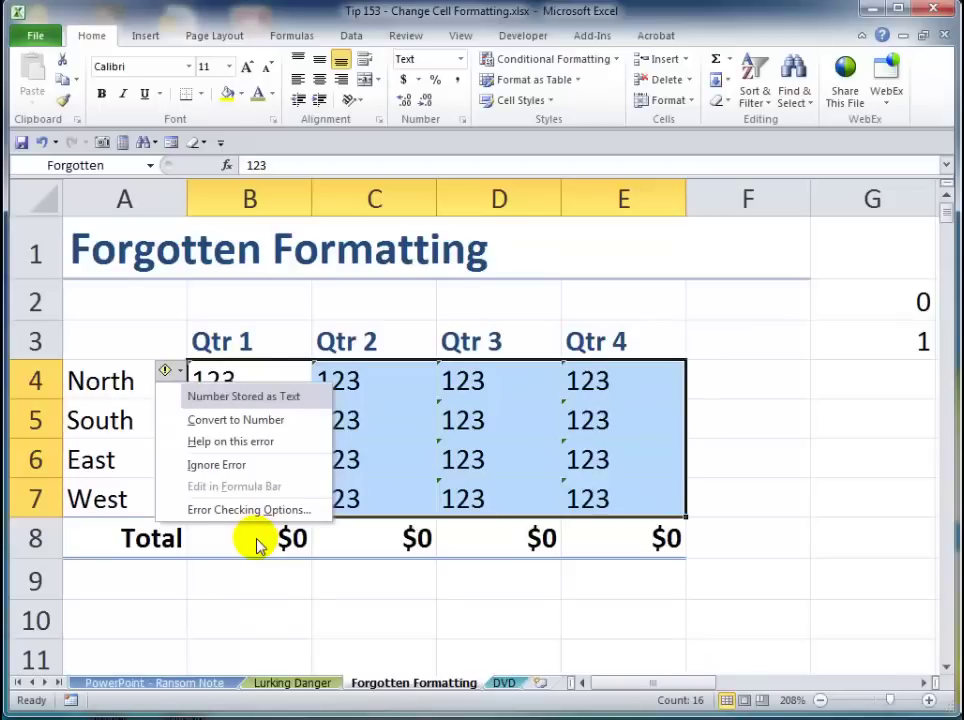
Step: Add the 0 from G2 to the text values in B4:E7 using Paste Special, and inspect the Qtr 1 total formula in B8
left_click(877, 298)
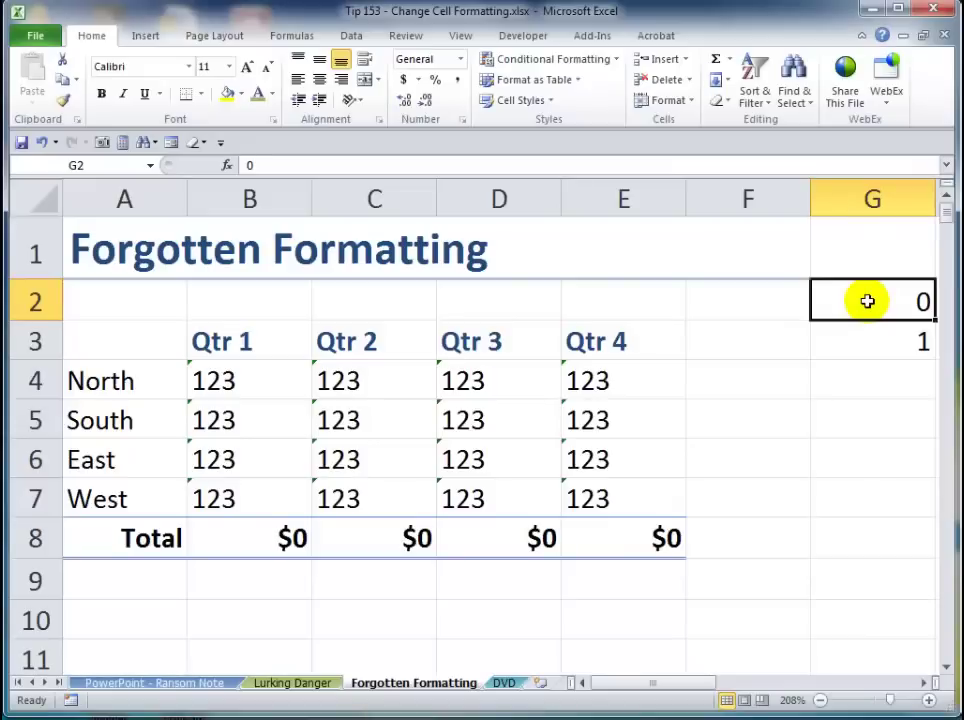
key("ctrl+c")
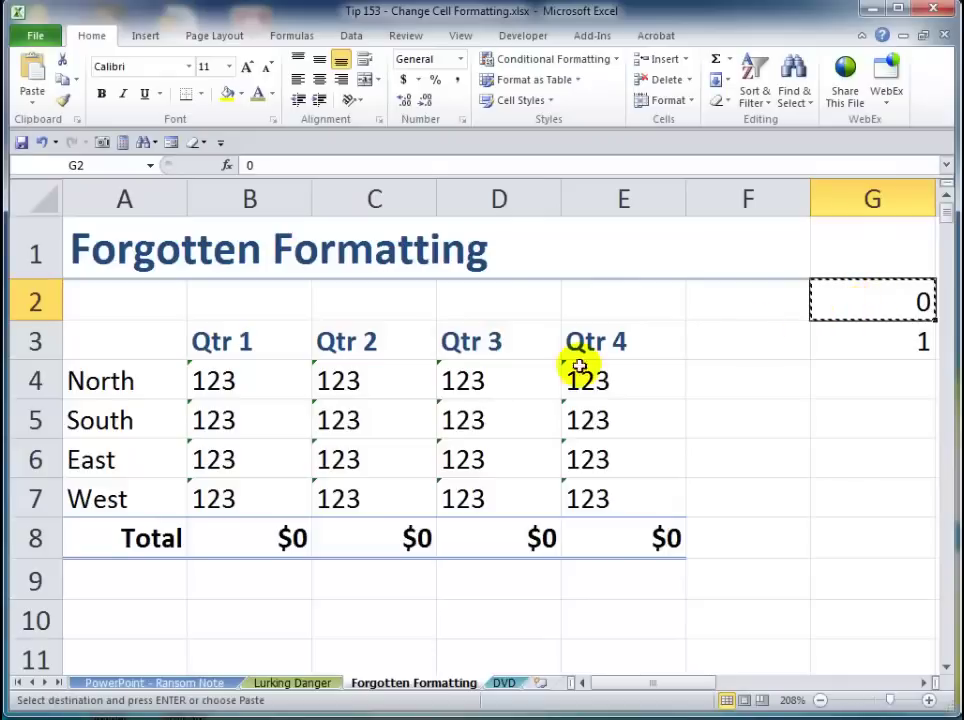
left_click_drag(251, 375, 590, 488)
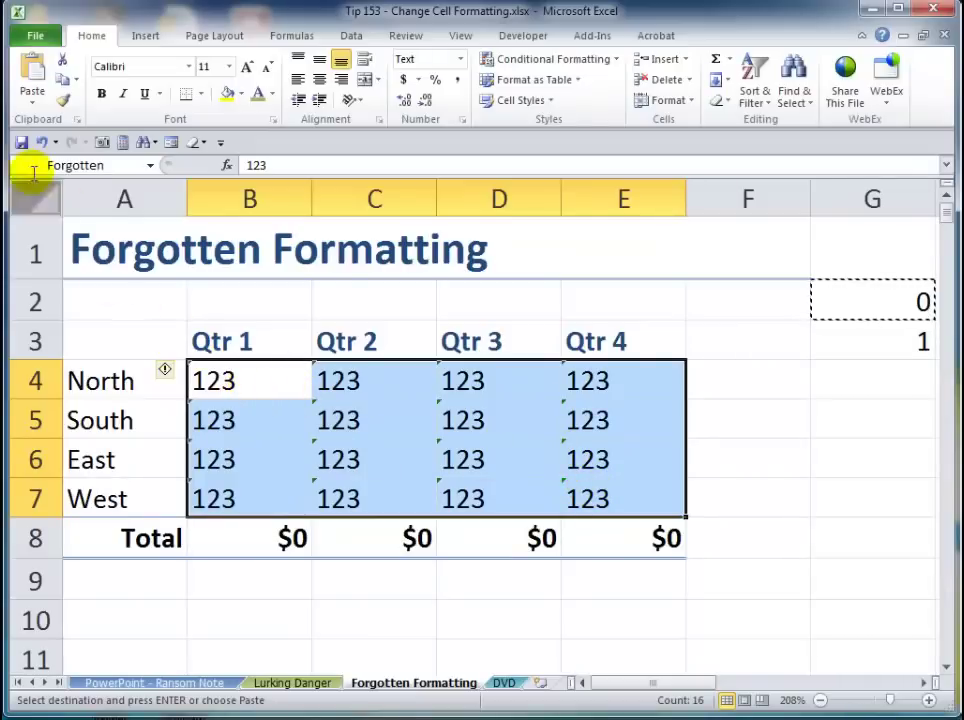
left_click(33, 102)
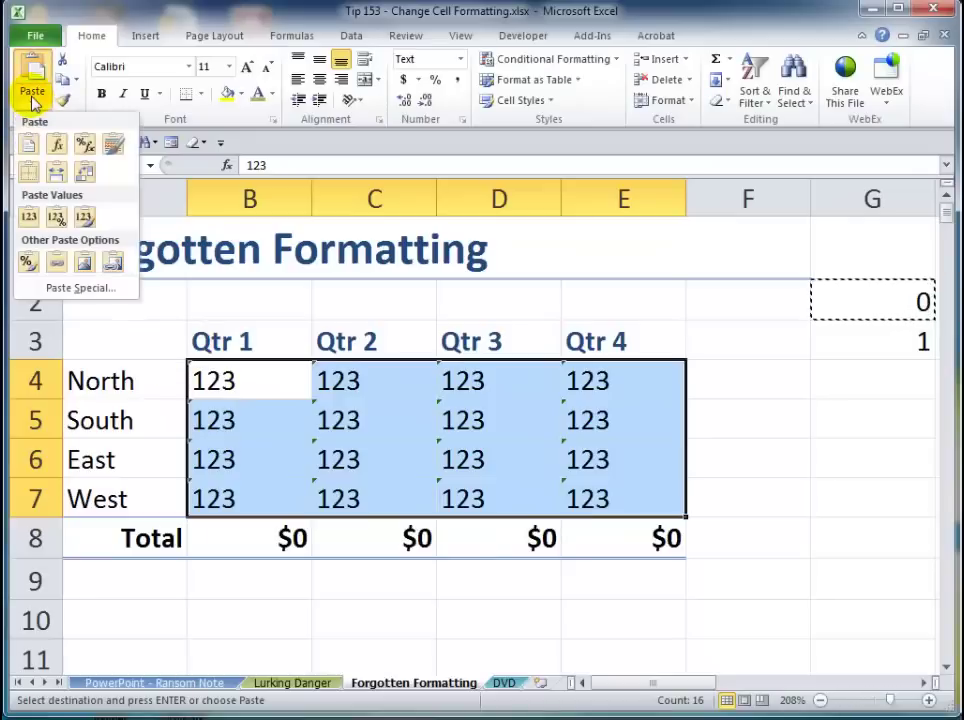
left_click(91, 289)
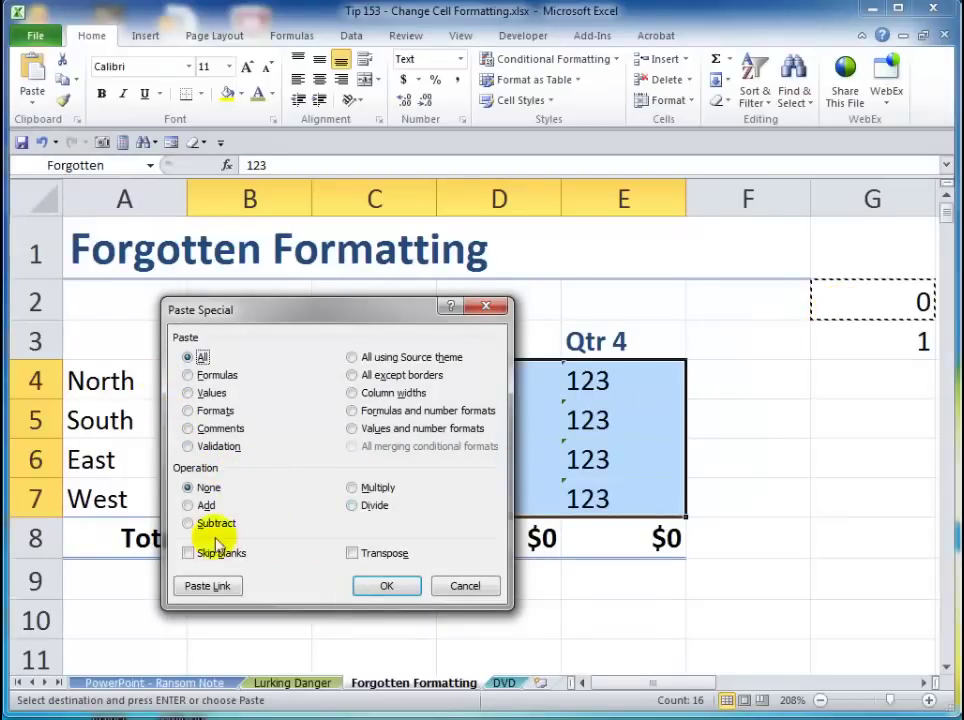
left_click(188, 507)
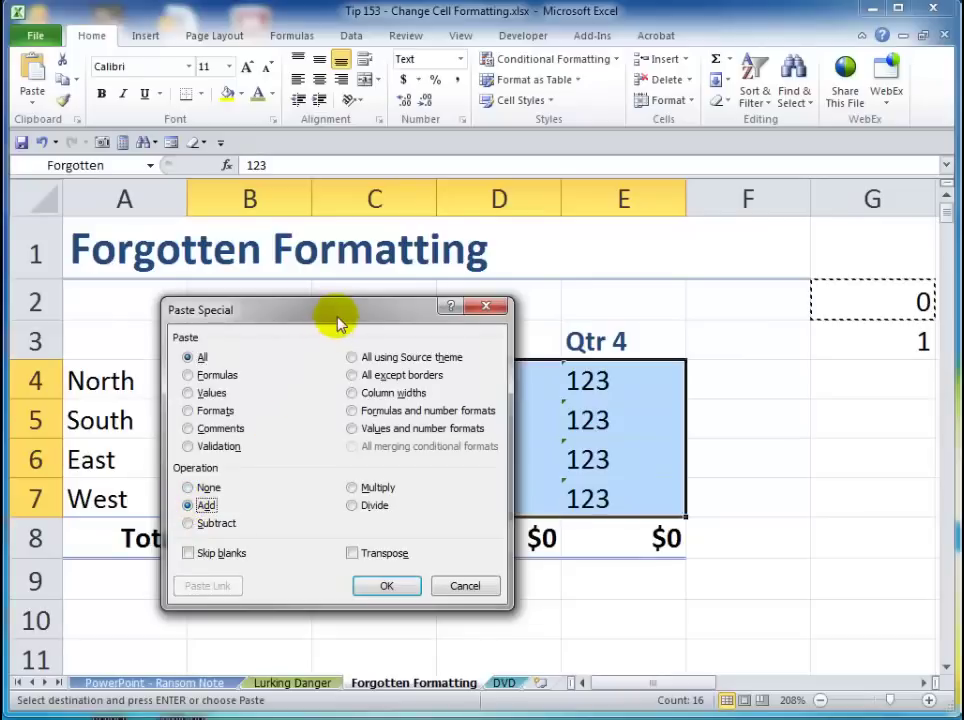
left_click_drag(338, 323, 540, 340)
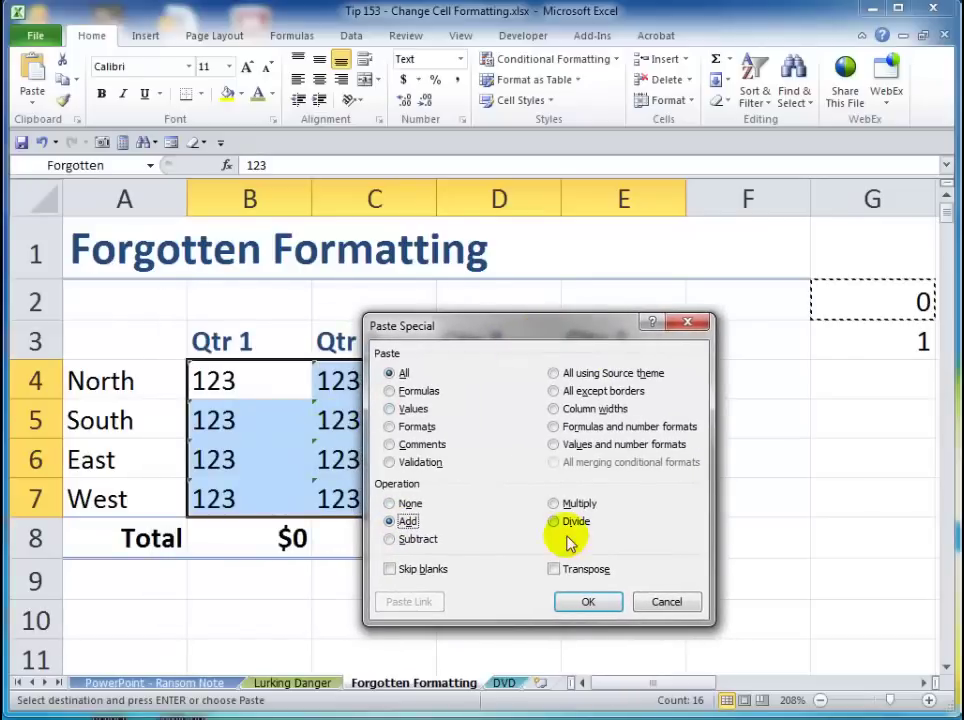
left_click(589, 606)
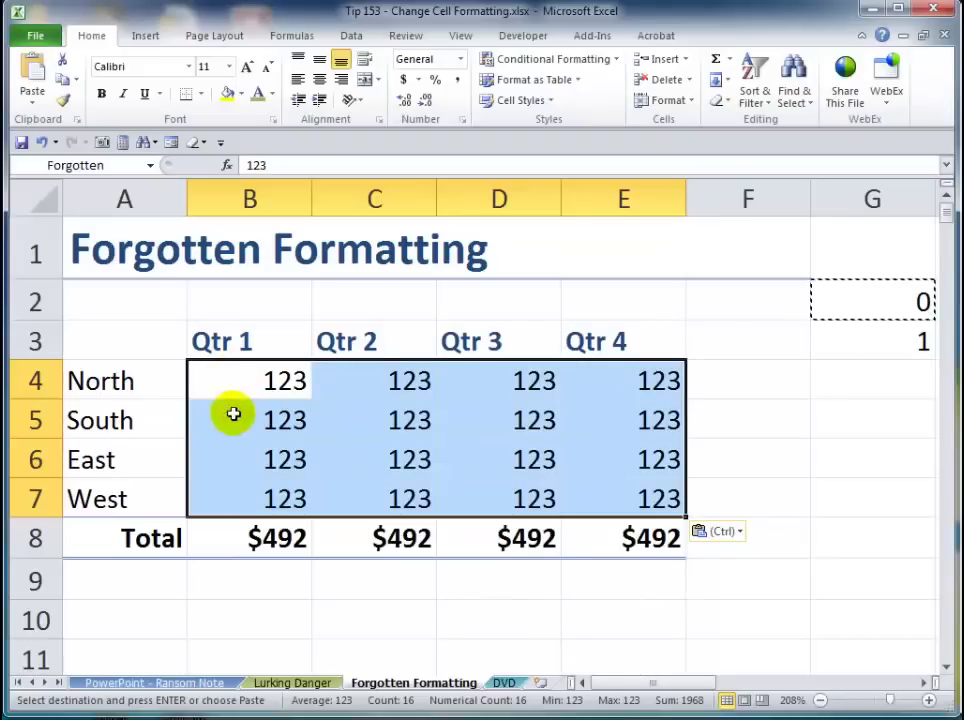
double_click(263, 539)
key("Escape")
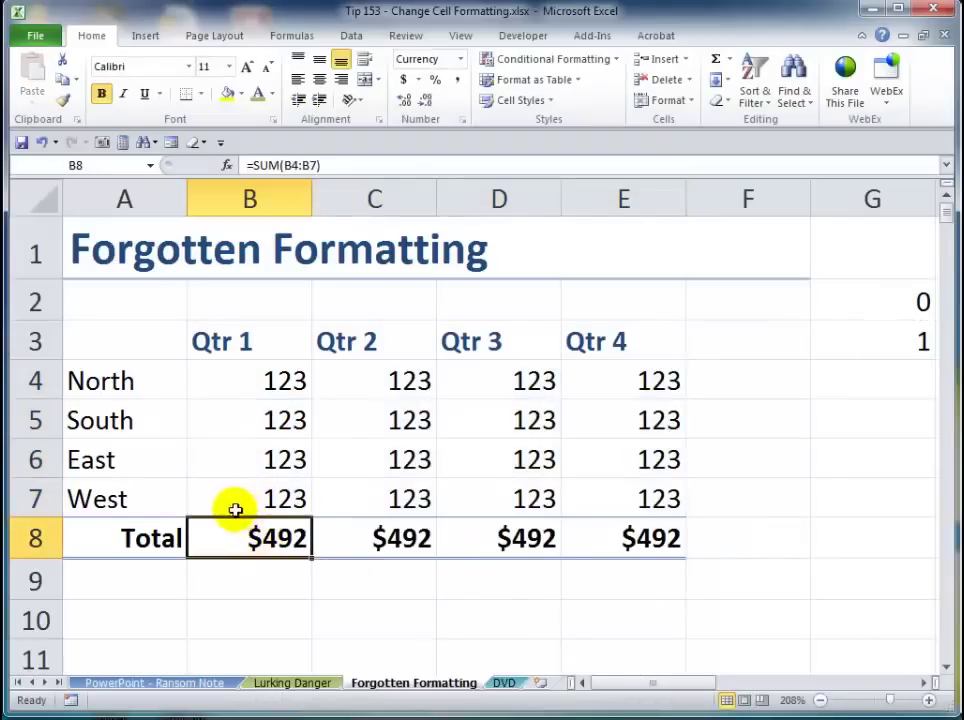
Step: Copy the 1 in G3 and multiply the text values in B4:E7 by it using Paste Special
left_click(902, 342)
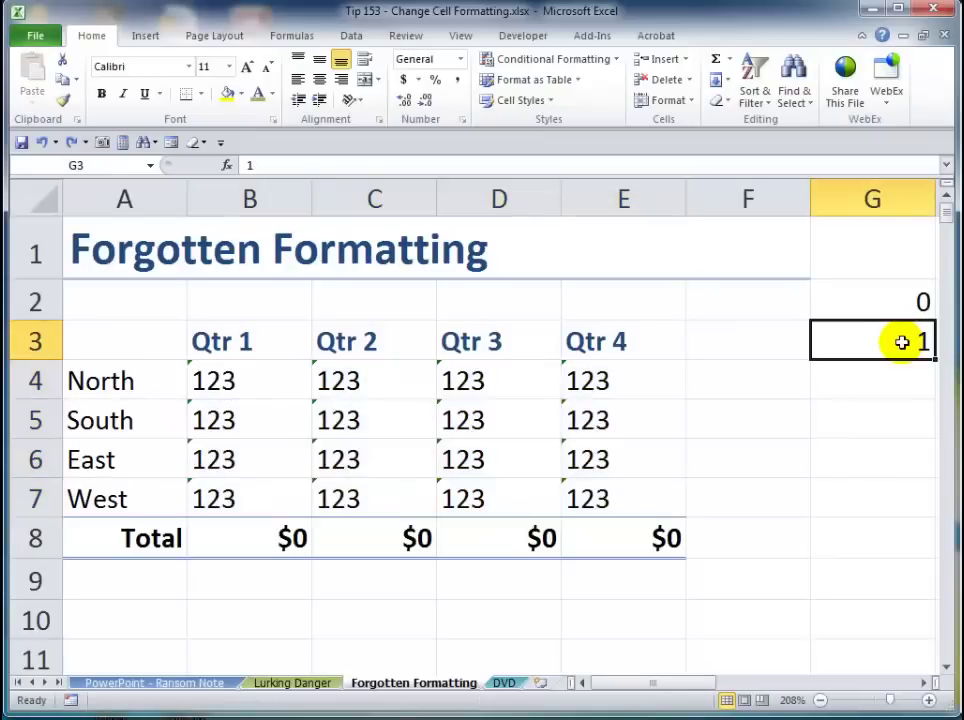
key("ctrl+c")
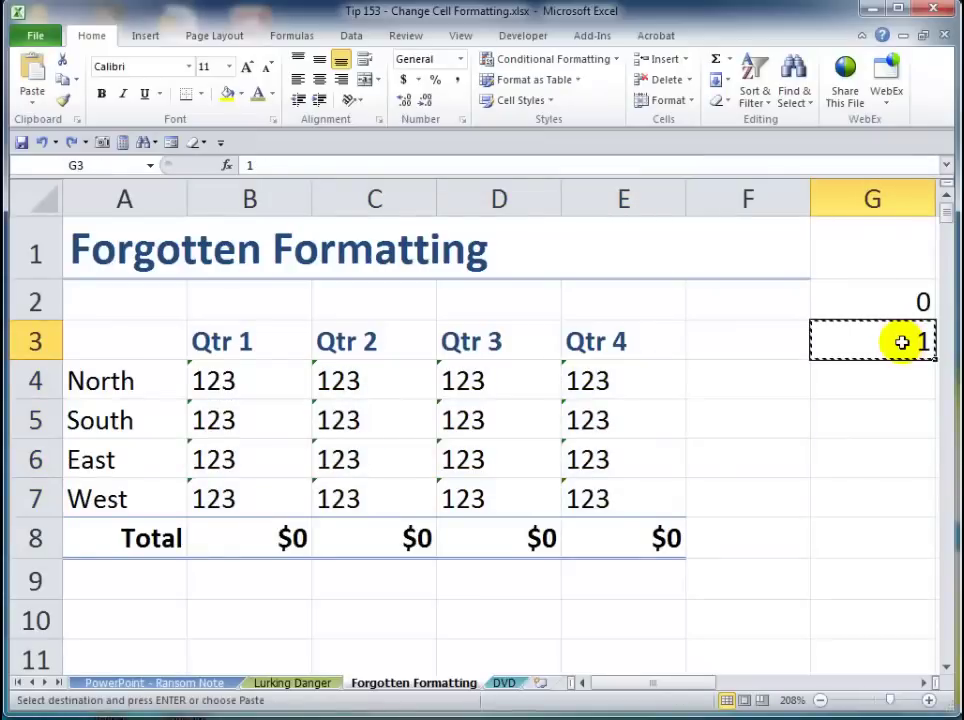
left_click_drag(218, 378, 583, 497)
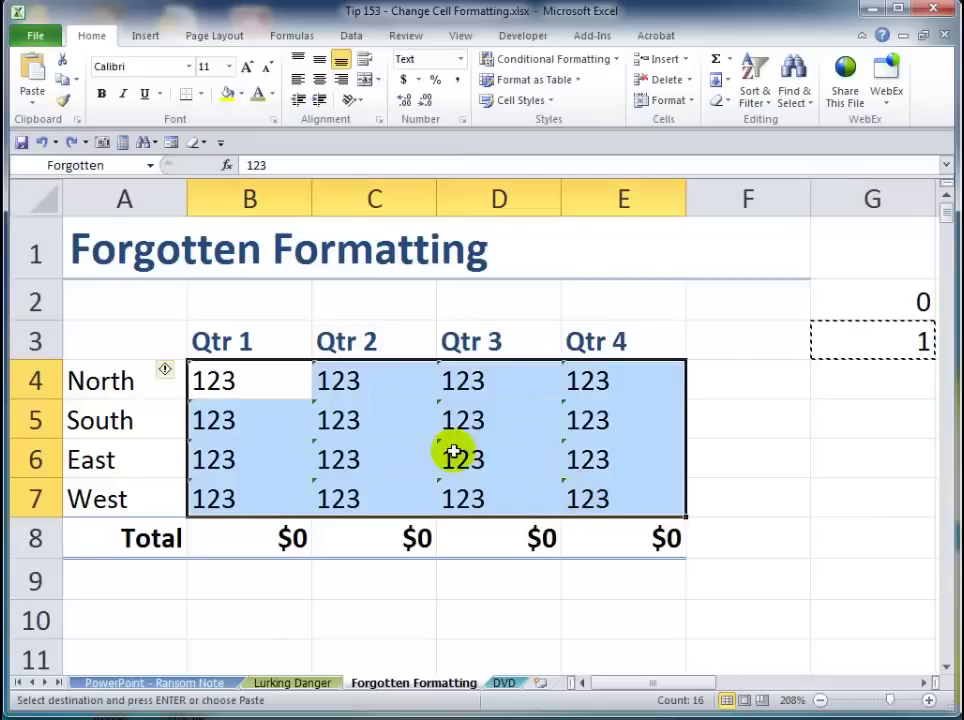
right_click(266, 383)
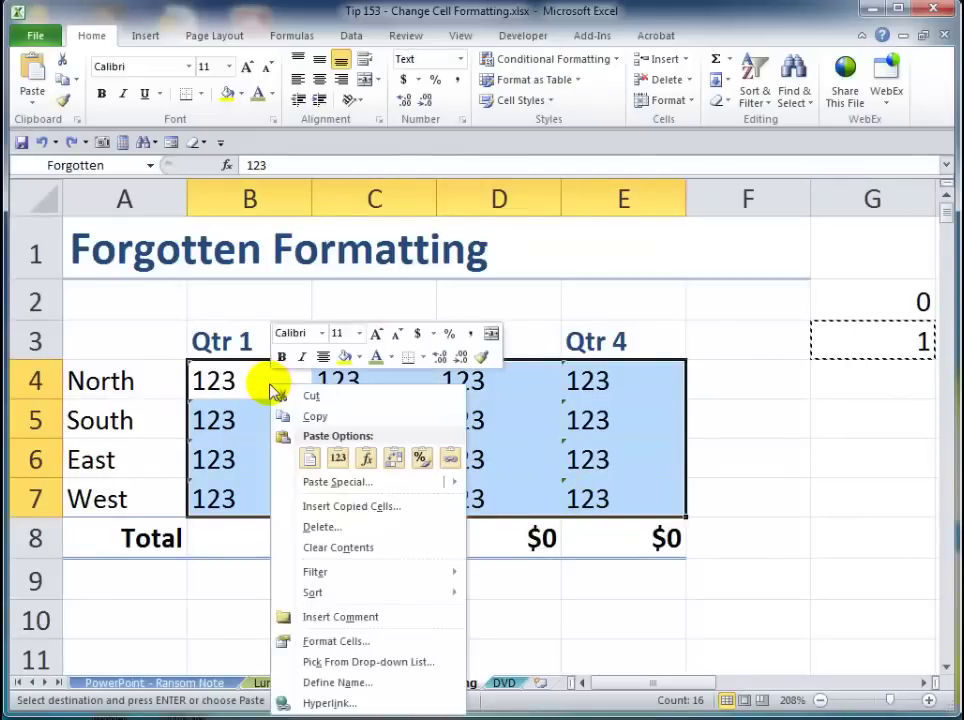
mouse_move(345, 484)
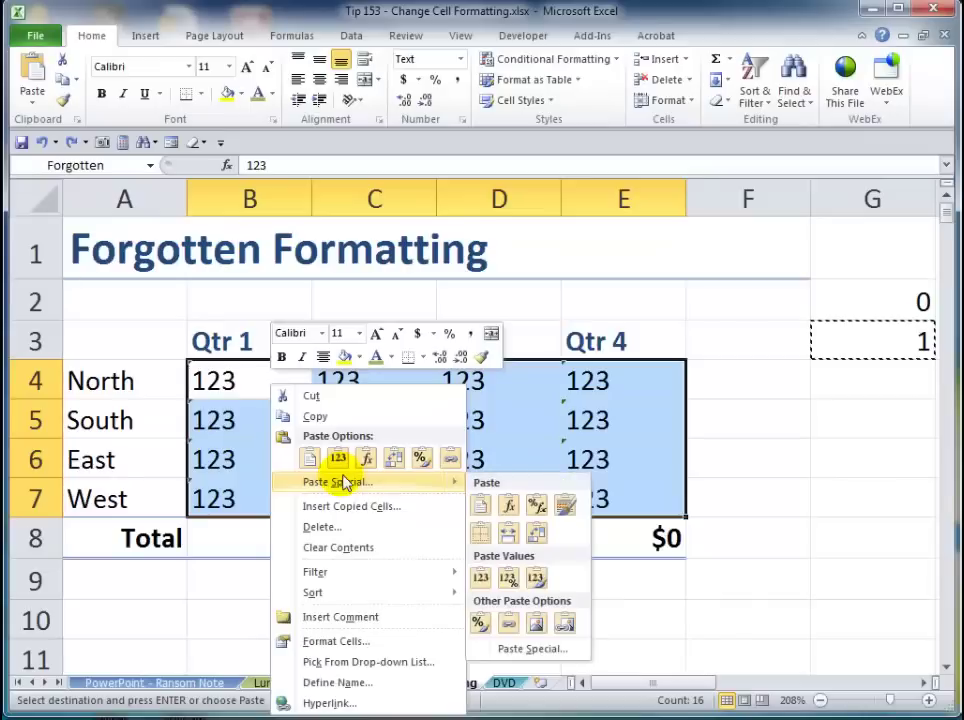
left_click(541, 650)
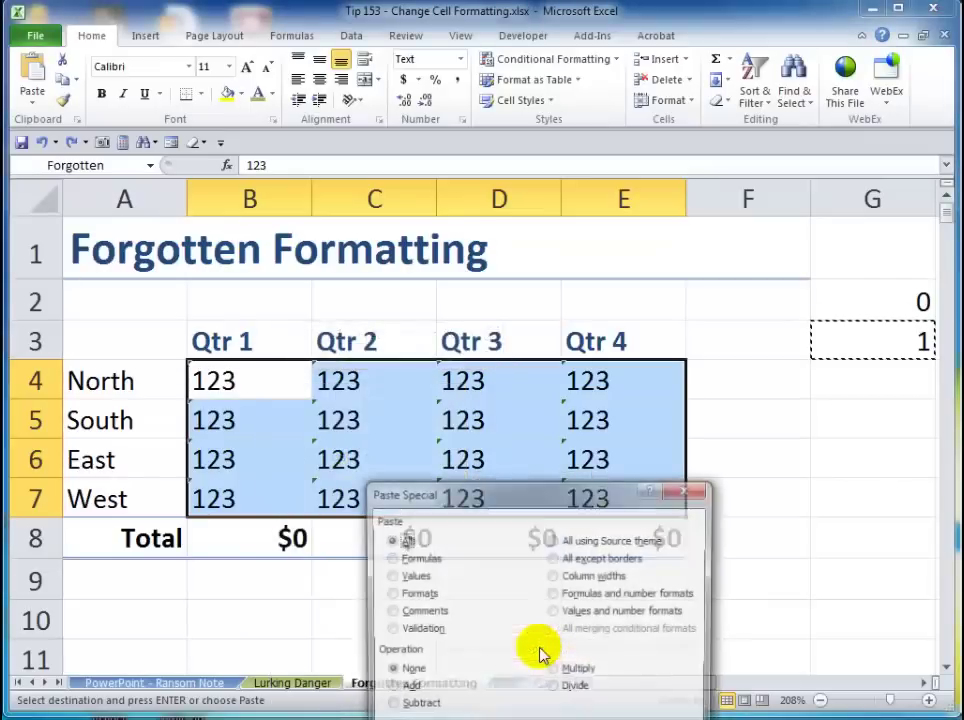
left_click_drag(525, 540, 515, 320)
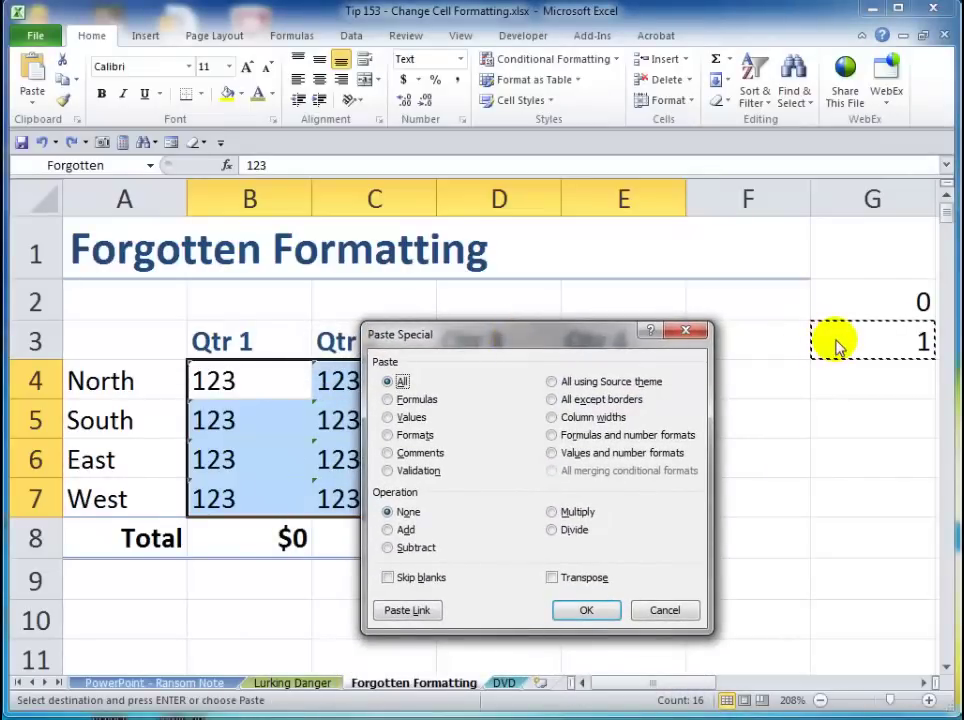
left_click(553, 514)
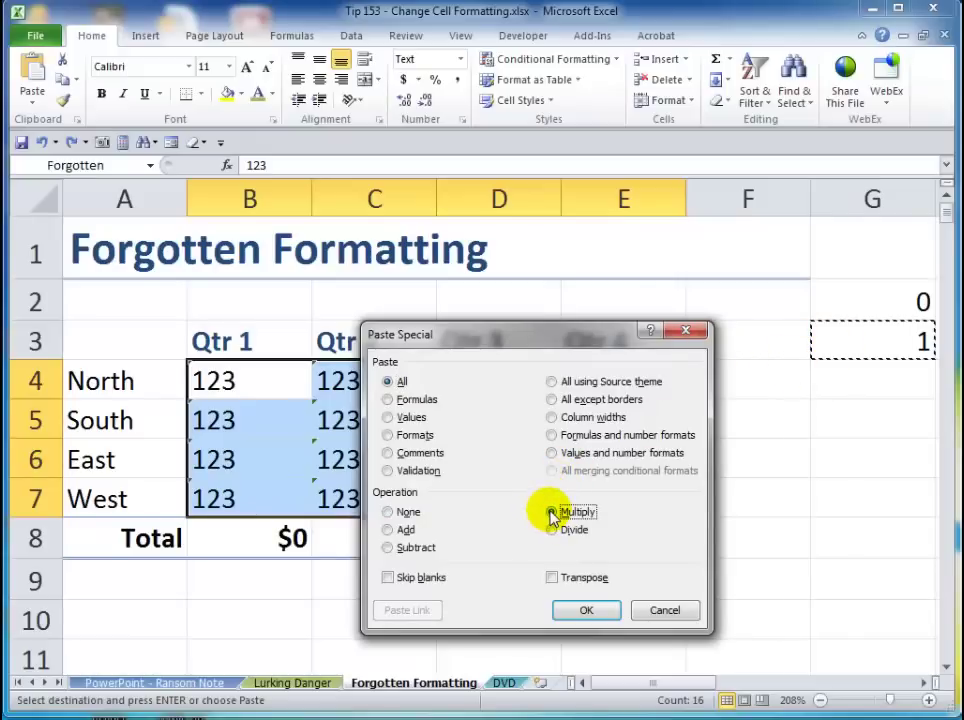
left_click(582, 610)
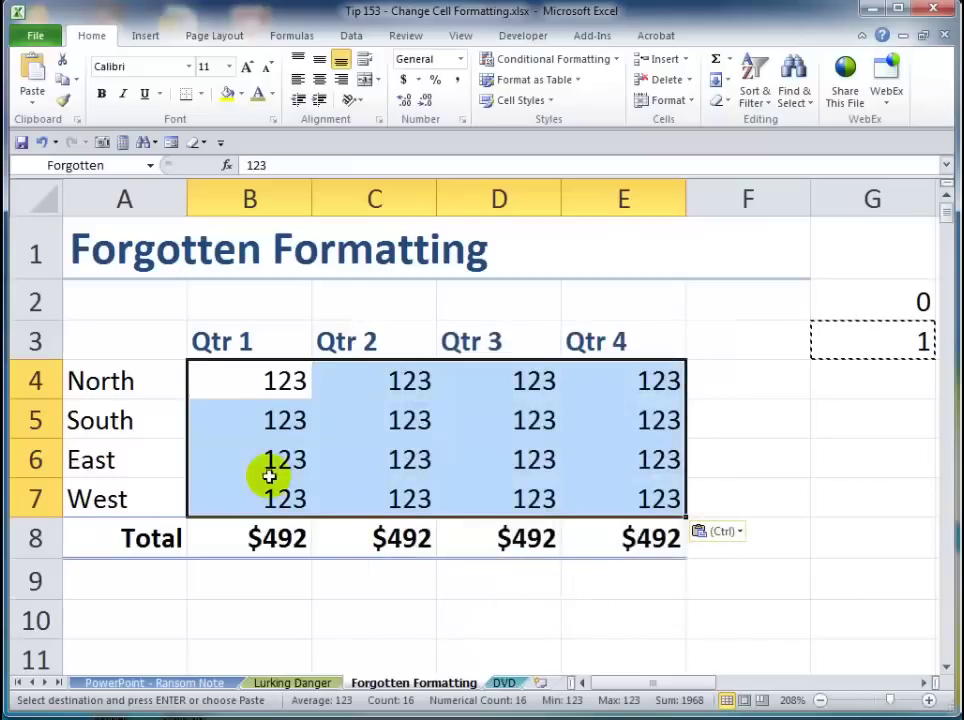